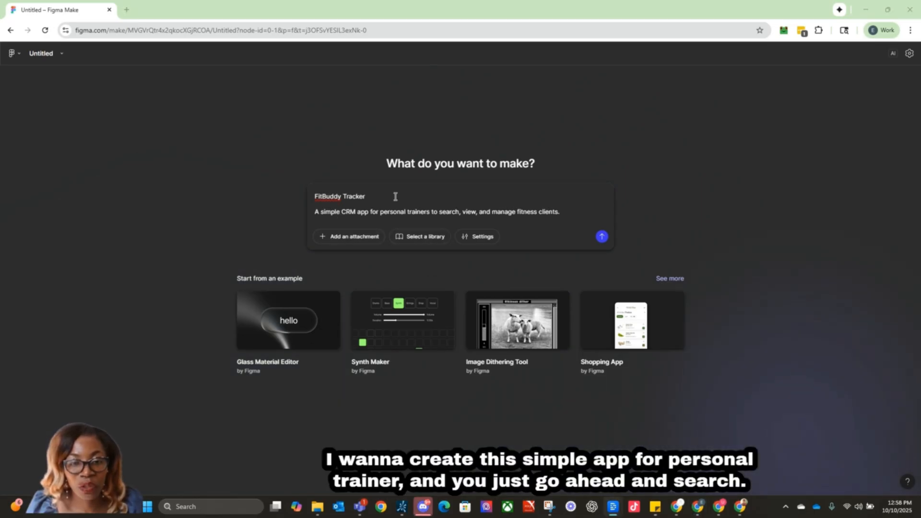
Generate the FitBuddy Tracker app from the prompt describing a simple CRM for personal trainers to search, view, and manage fitness clients
left_click(602, 237)
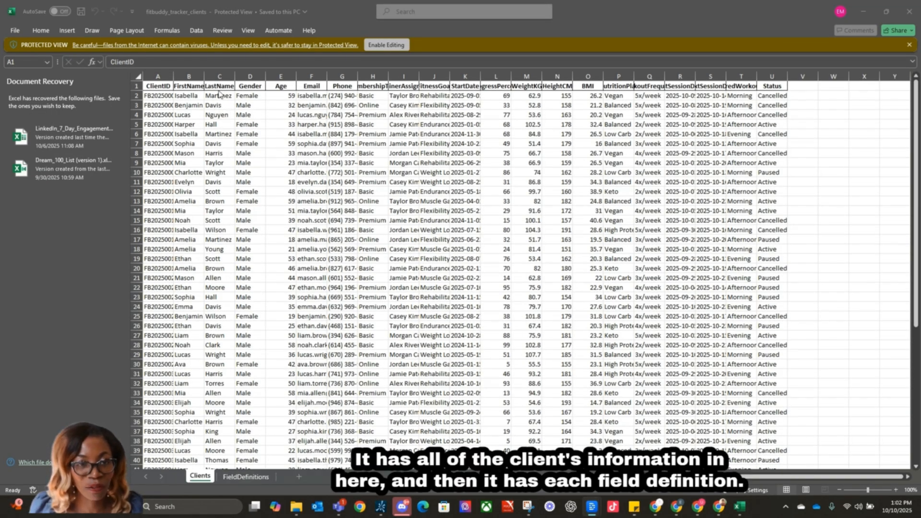
Copy the full client table from the Clients sheet in Excel and paste it into a Figma Make prompt reading "use this data"
left_click(251, 477)
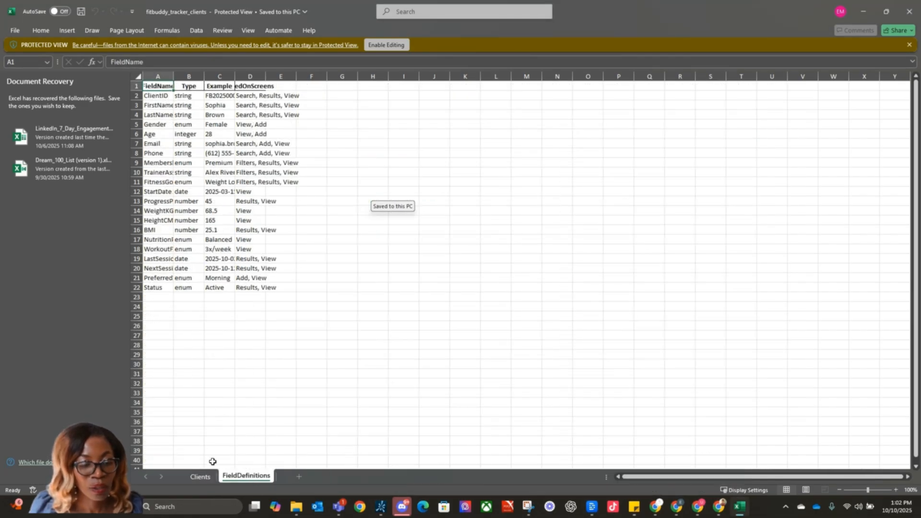
left_click(211, 477)
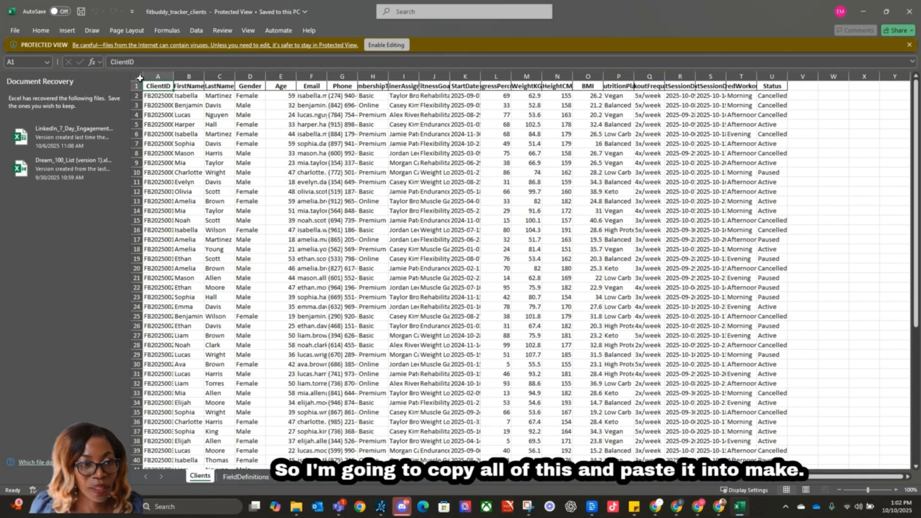
left_click_drag(151, 85, 811, 468)
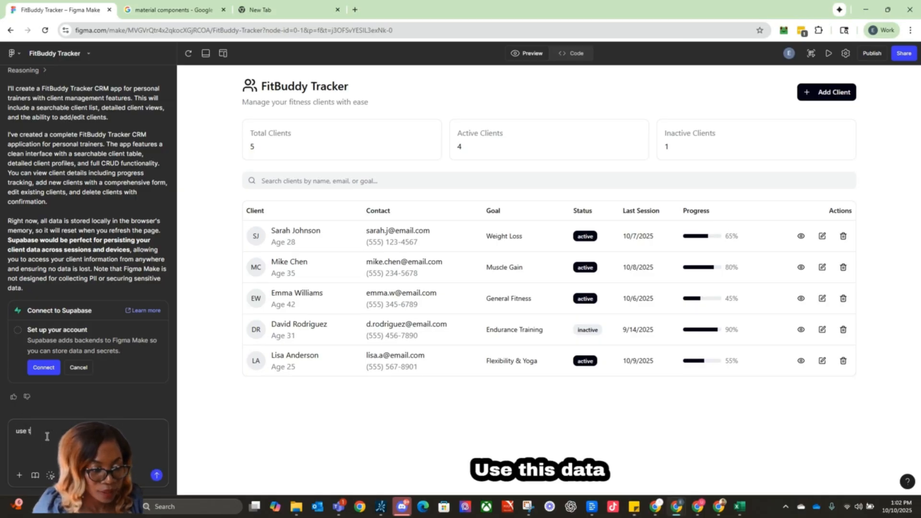
type("a")
key("ctrl+v")
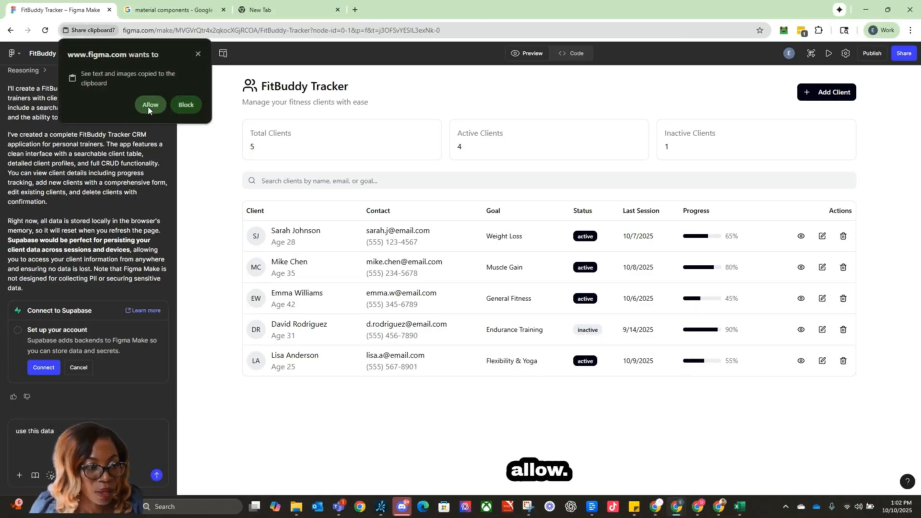
left_click(148, 106)
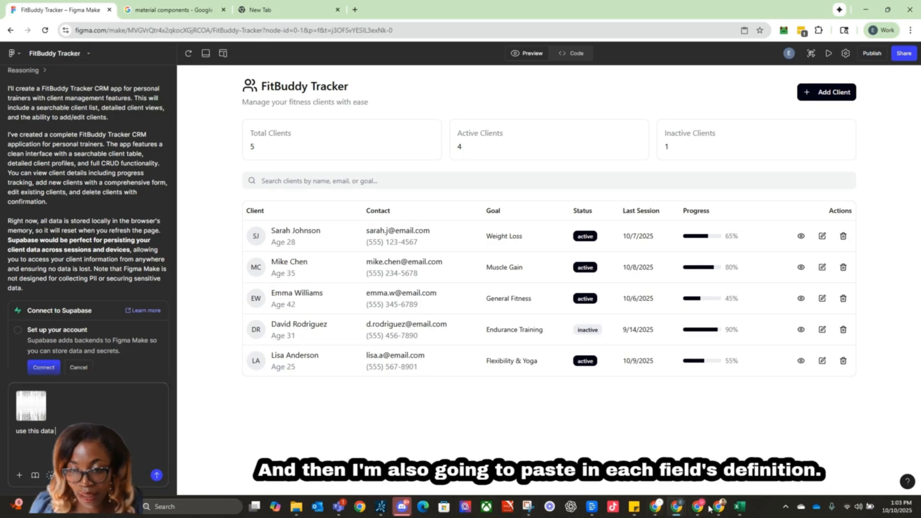
Send the "use this data" prompt with the client table and attach the copied FieldDefinitions sheet to the next prompt
left_click(739, 507)
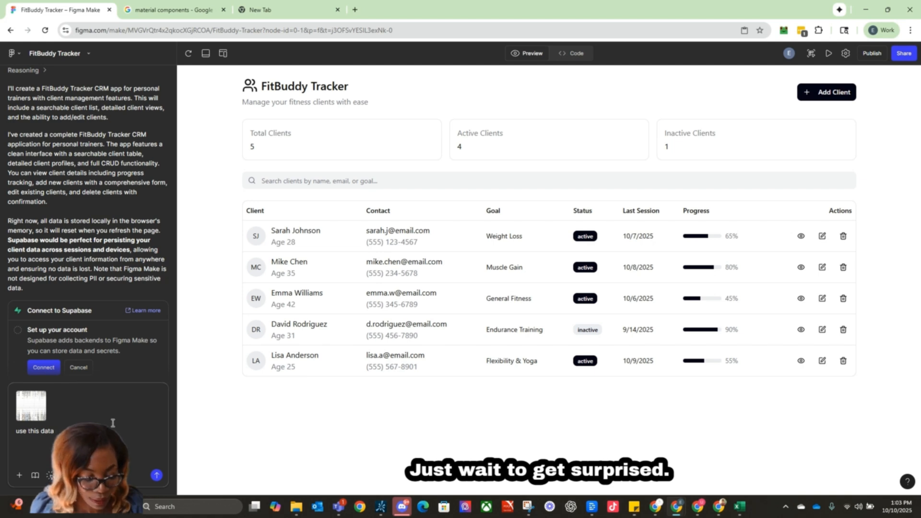
key("Return")
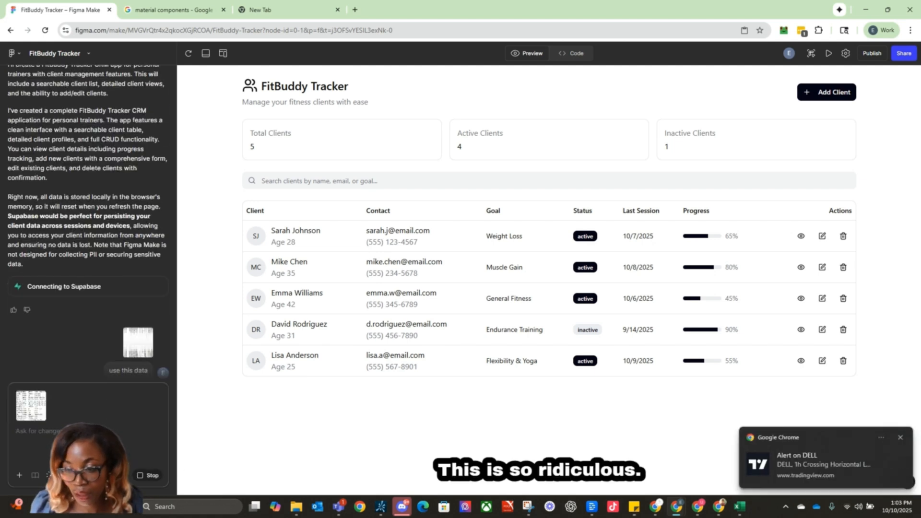
left_click(900, 438)
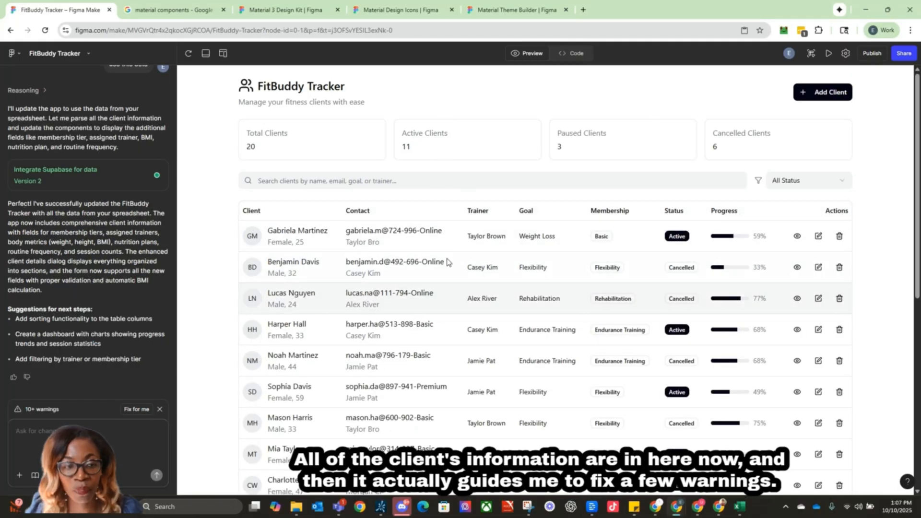
Look over the generated client list and have Figma Make fix the reported warnings
scroll(365, 249, "down", 5)
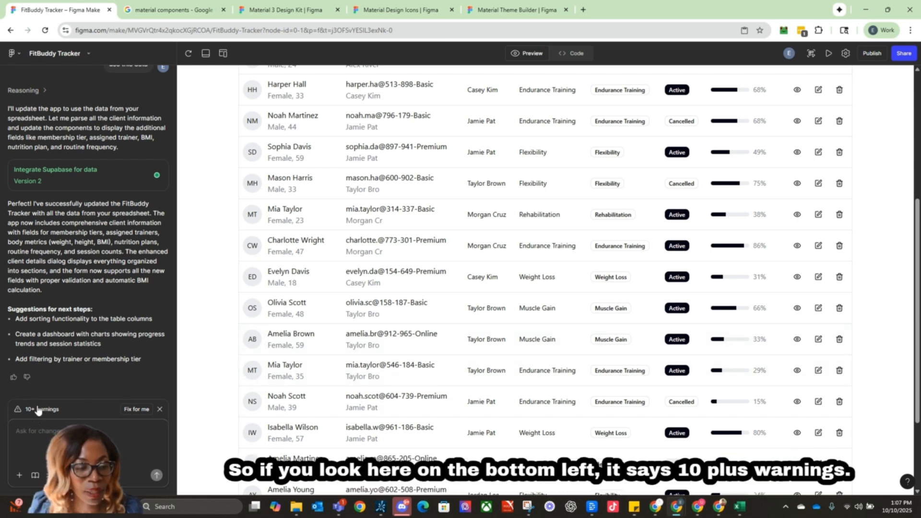
left_click(135, 411)
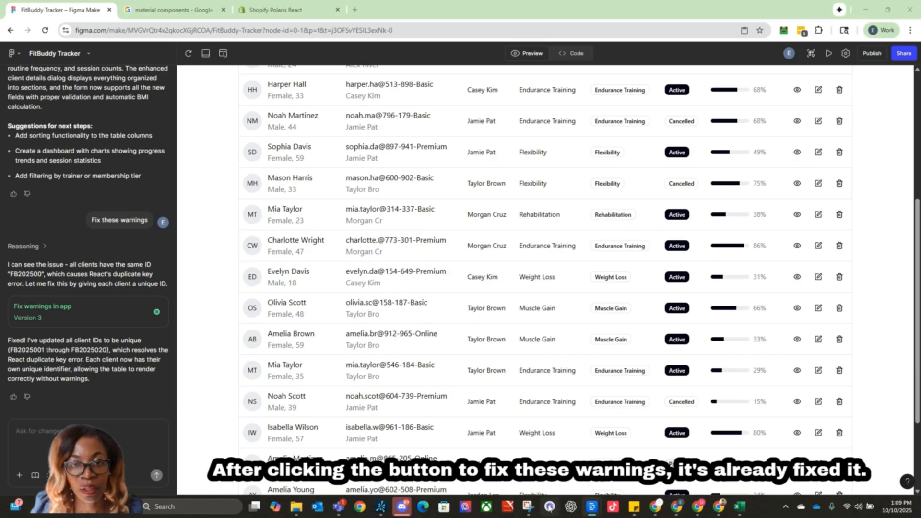
Open the app's Add New Client form, close it without adding anyone, and look through the client list
scroll(525, 206, "up", 5)
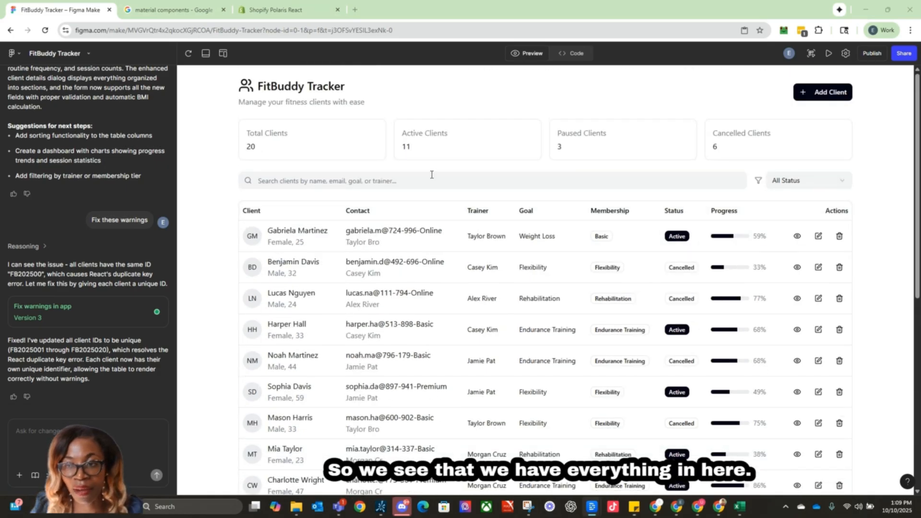
left_click(809, 99)
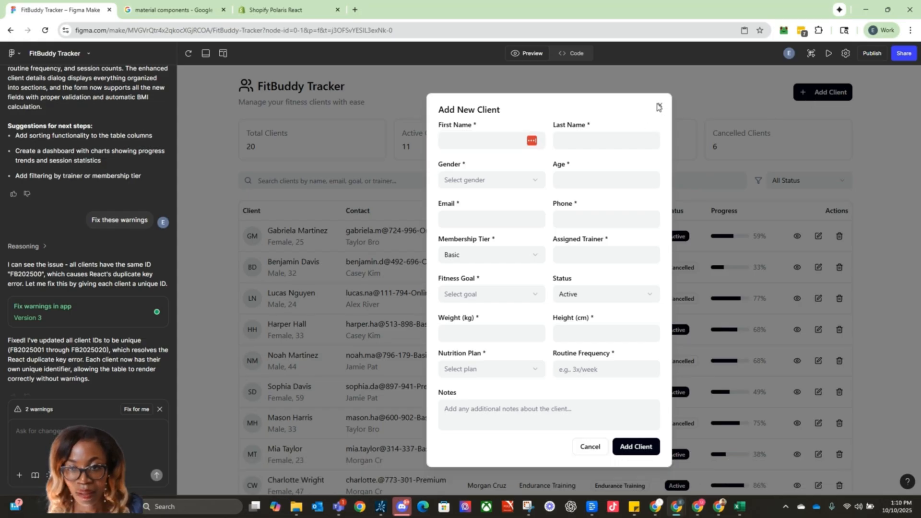
left_click(659, 105)
scroll(524, 294, "down", 8)
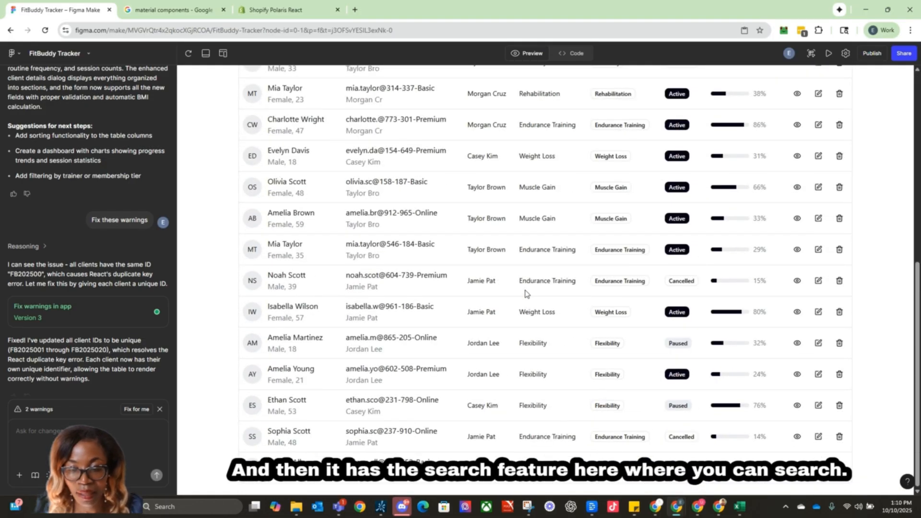
scroll(528, 295, "up", 8)
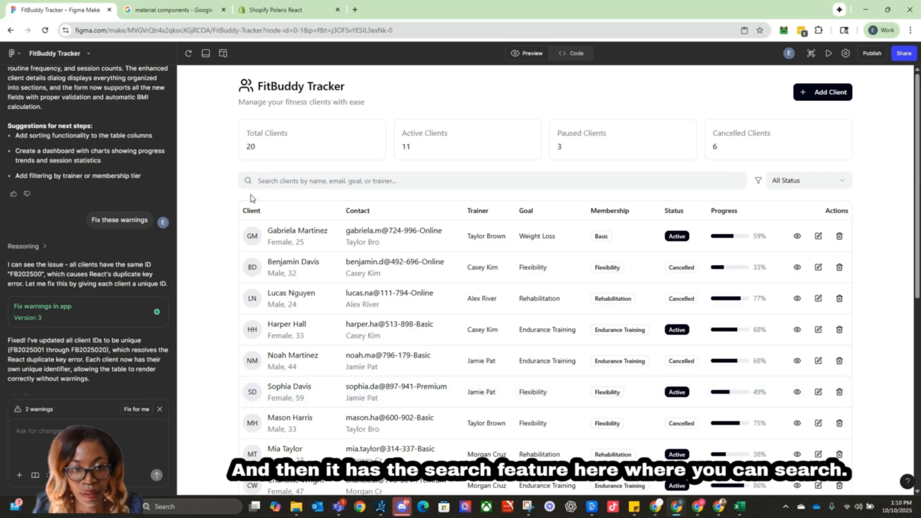
Test the client search with "ben" and with "j", clear it, and look through the full list
left_click(285, 180)
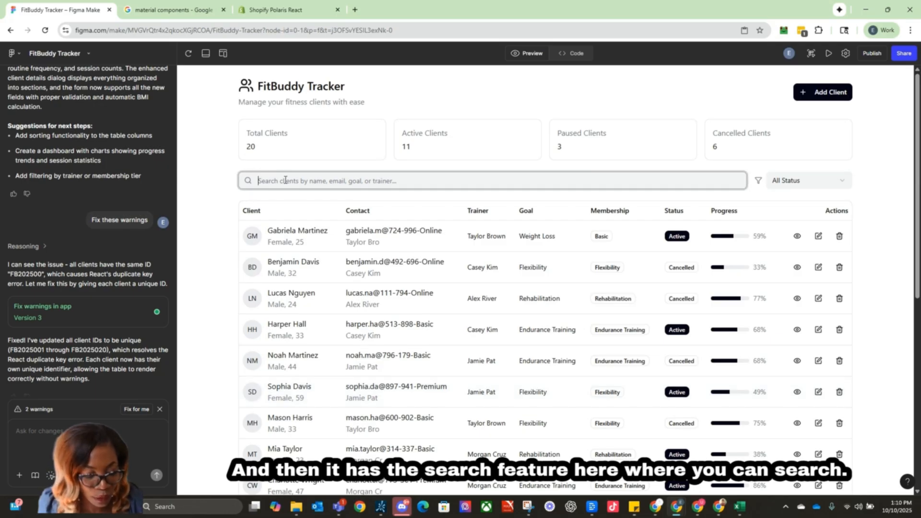
type("ben")
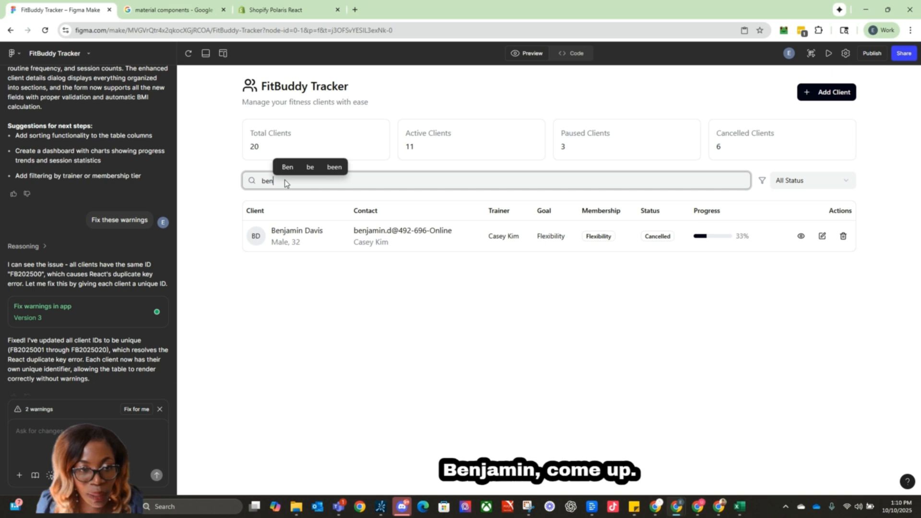
key("BackSpace")
key("BackSpace")
key("BackSpace")
type("j")
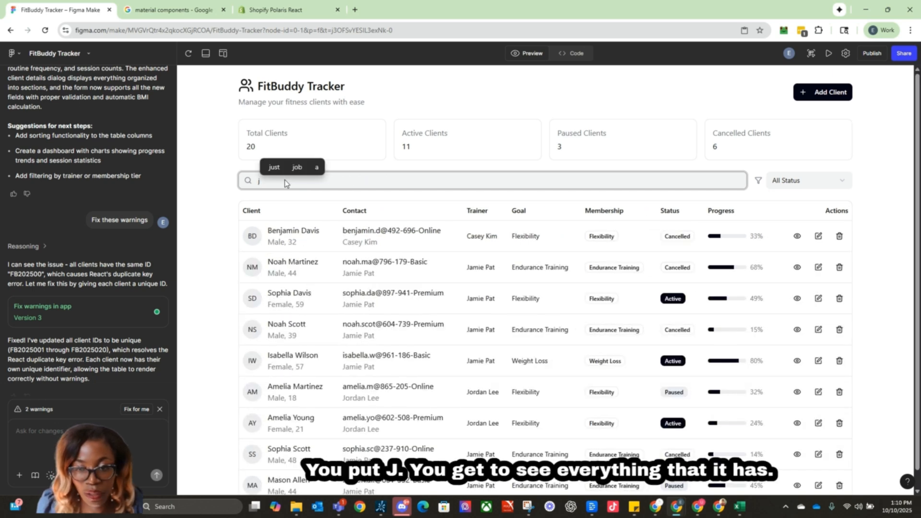
key("BackSpace")
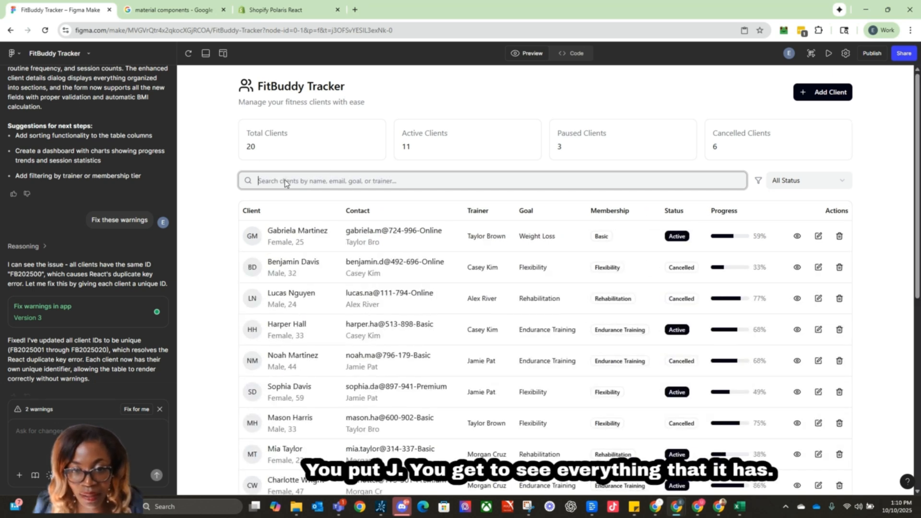
scroll(528, 307, "down", 8)
scroll(527, 307, "up", 8)
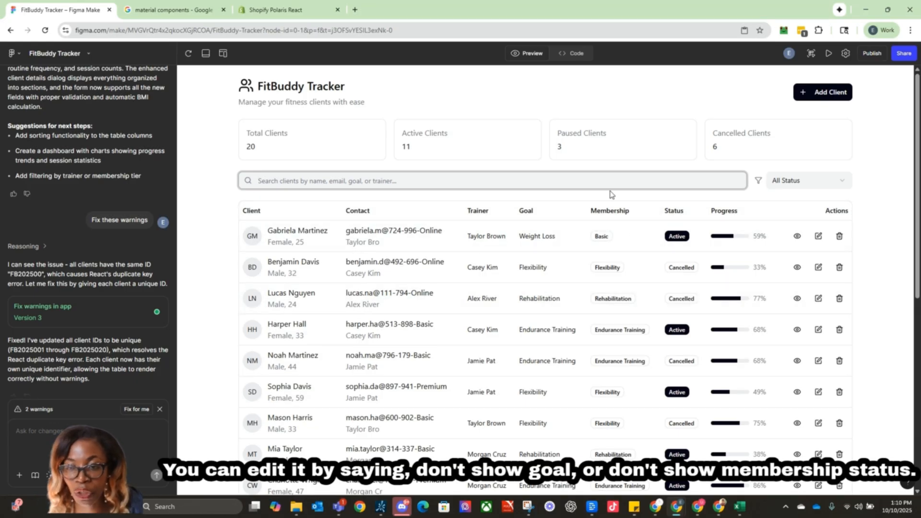
Check the details, edit and delete dialogs of the first client, closing each one without making changes
left_click(797, 237)
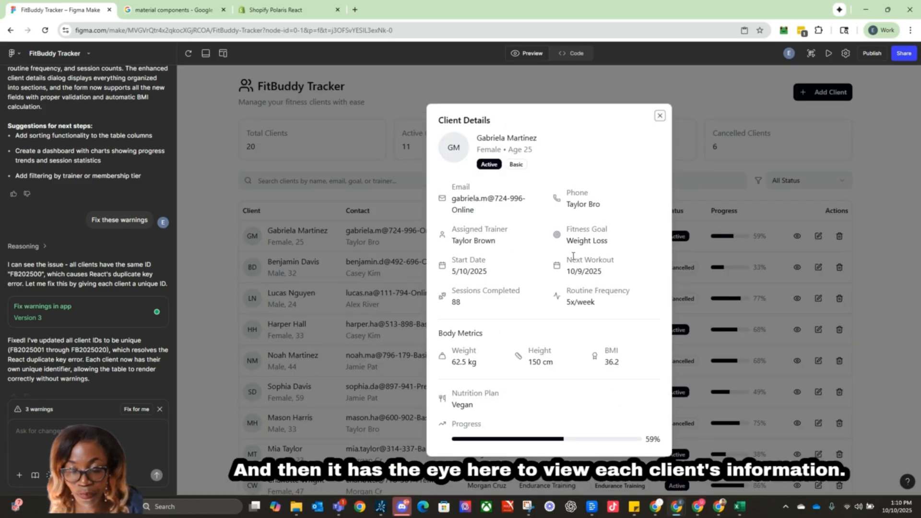
left_click(763, 144)
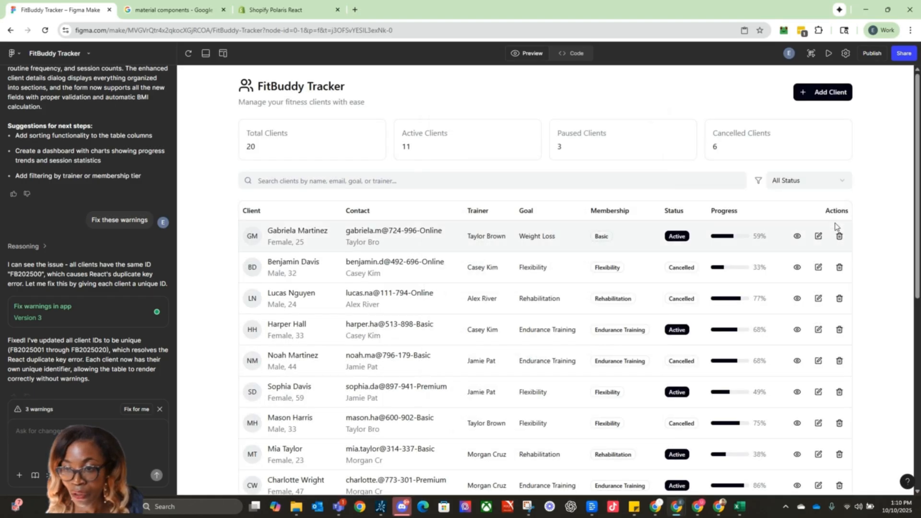
left_click(818, 237)
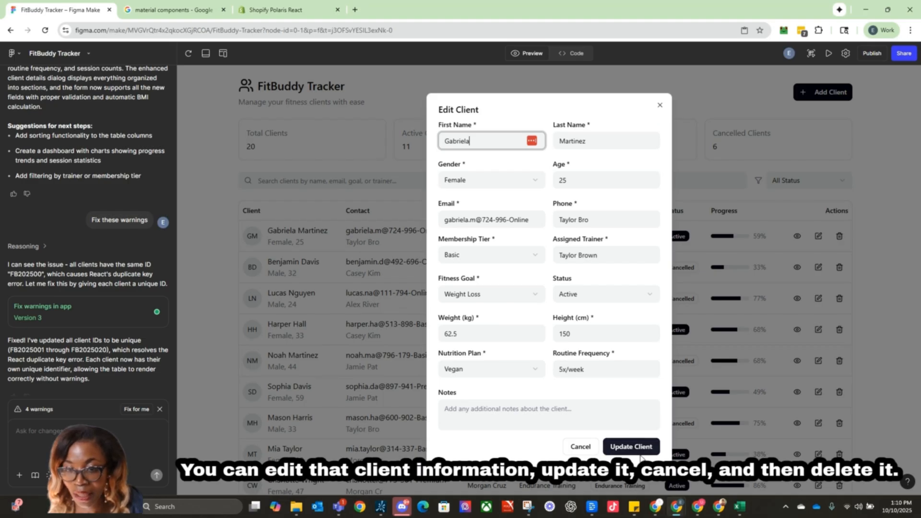
left_click(660, 106)
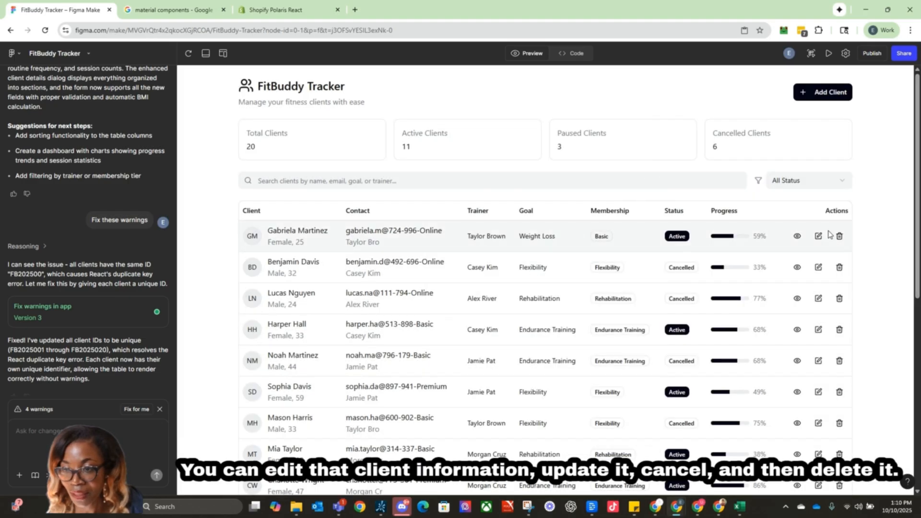
left_click(839, 237)
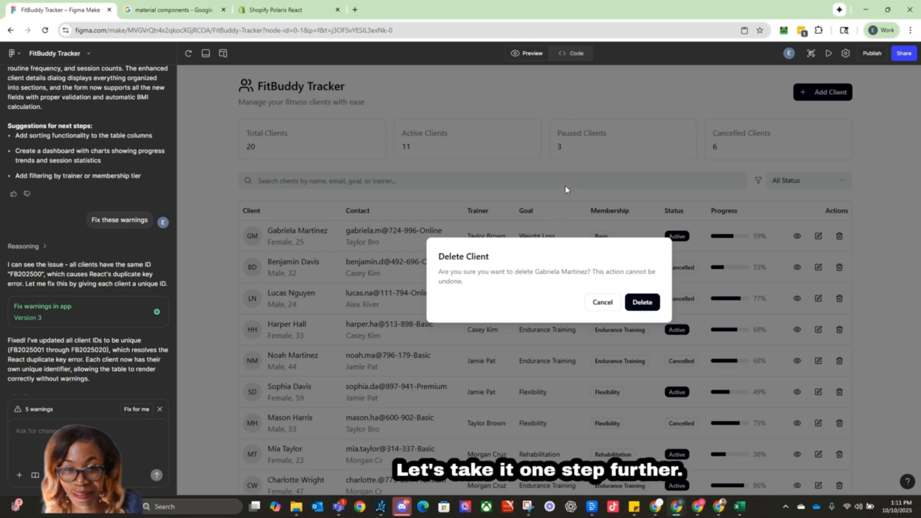
left_click(600, 302)
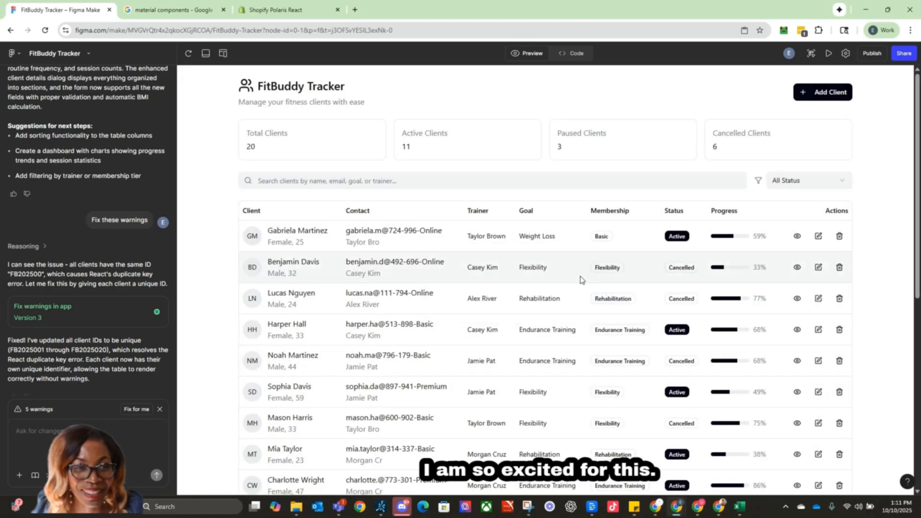
Copy the Material Design link m3.material.io/components and submit a prompt telling Figma Make to use it as the components
left_click(162, 11)
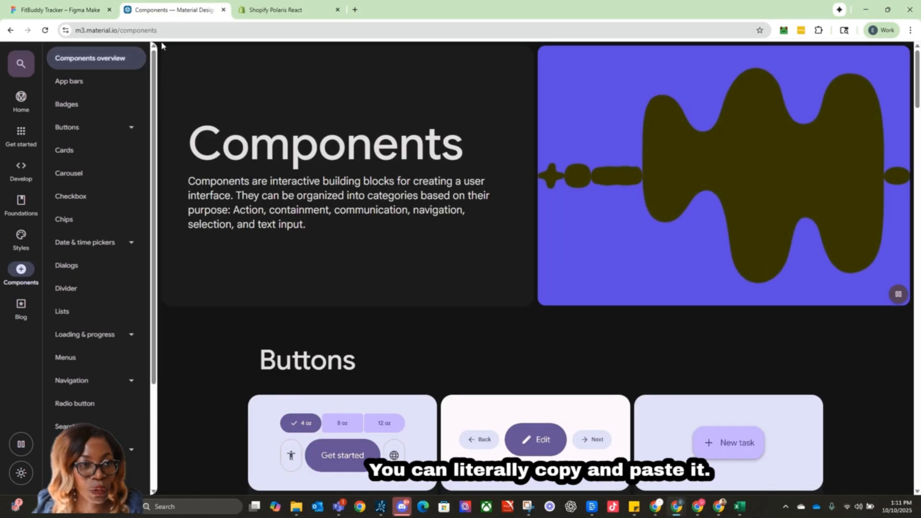
left_click(147, 31)
key("ctrl+c")
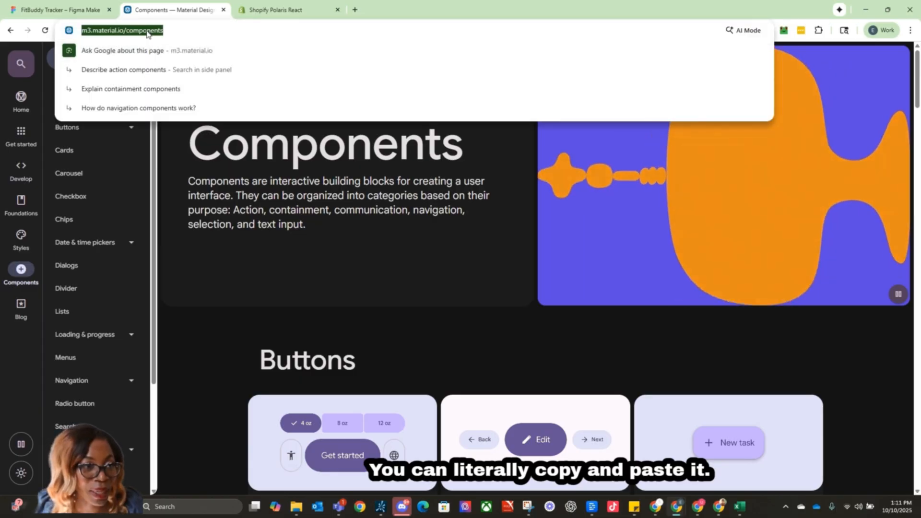
left_click(50, 14)
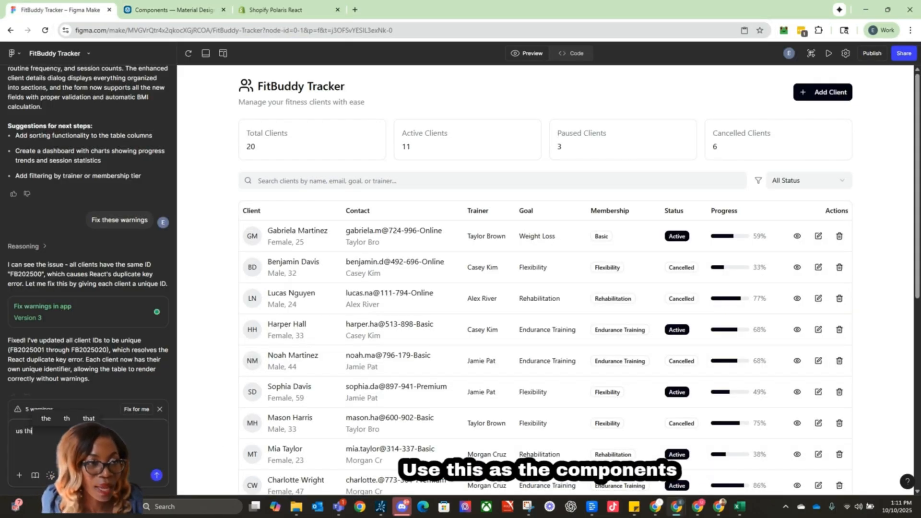
type("ompoent")
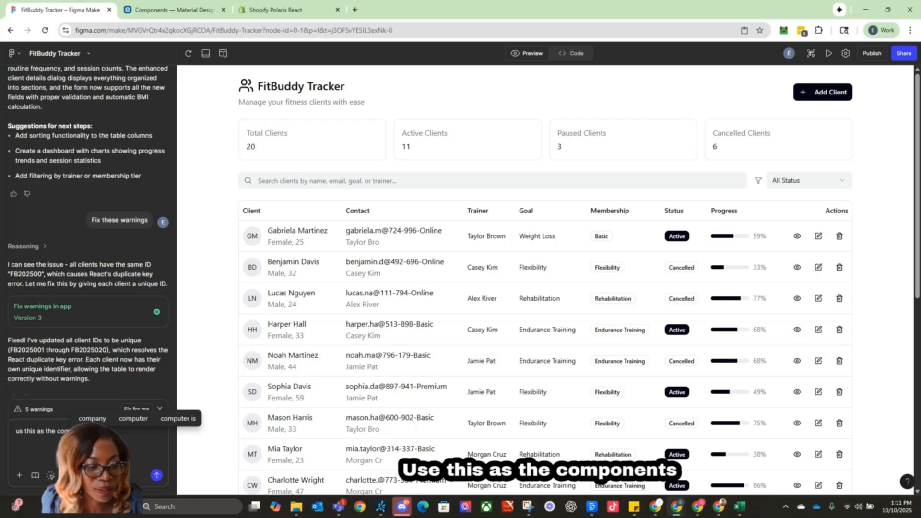
key("ctrl+v")
key("Return")
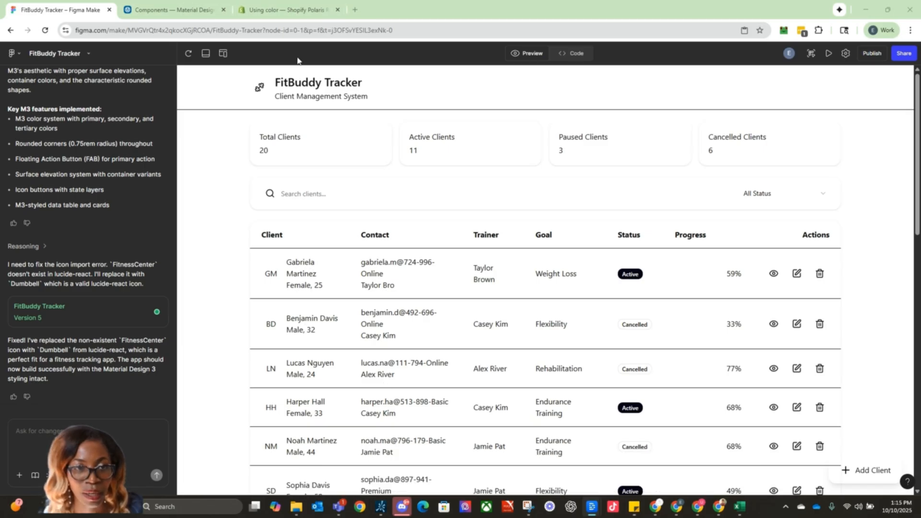
Copy the link polaris-react.shopify.com/design/colors/using-color and submit a prompt asking Figma Make to use the colors in it and also add tool tips
left_click(278, 11)
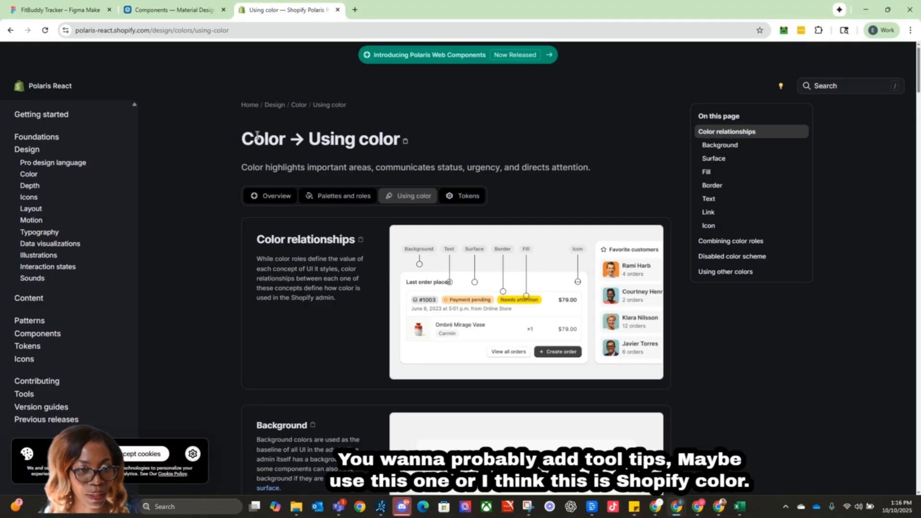
left_click(144, 31)
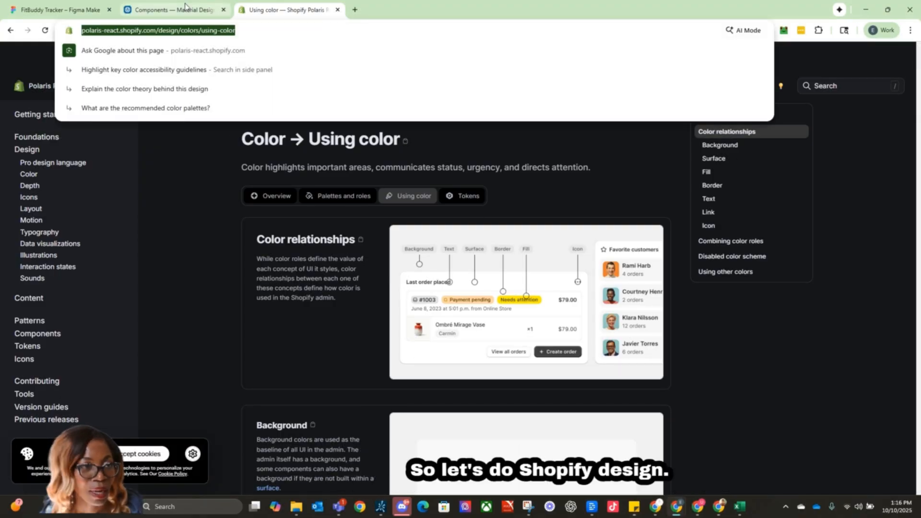
left_click(68, 9)
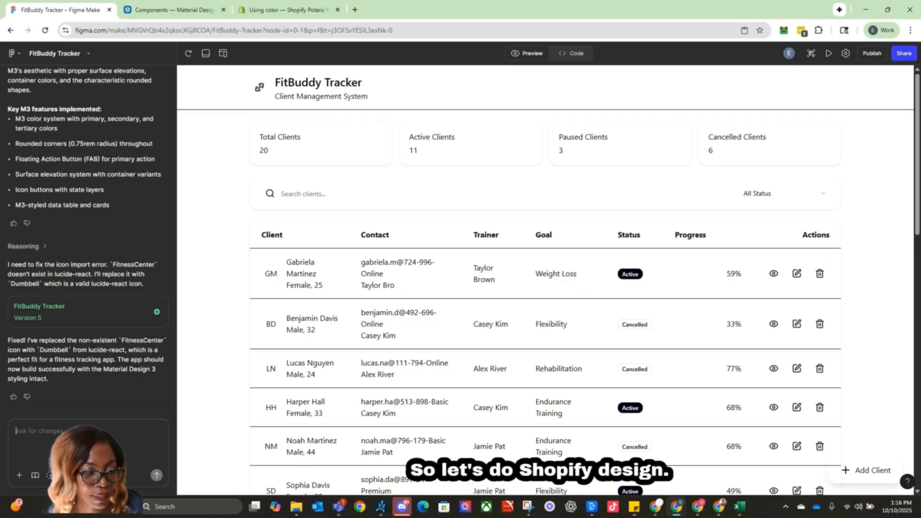
key("ctrl+v")
type("us")
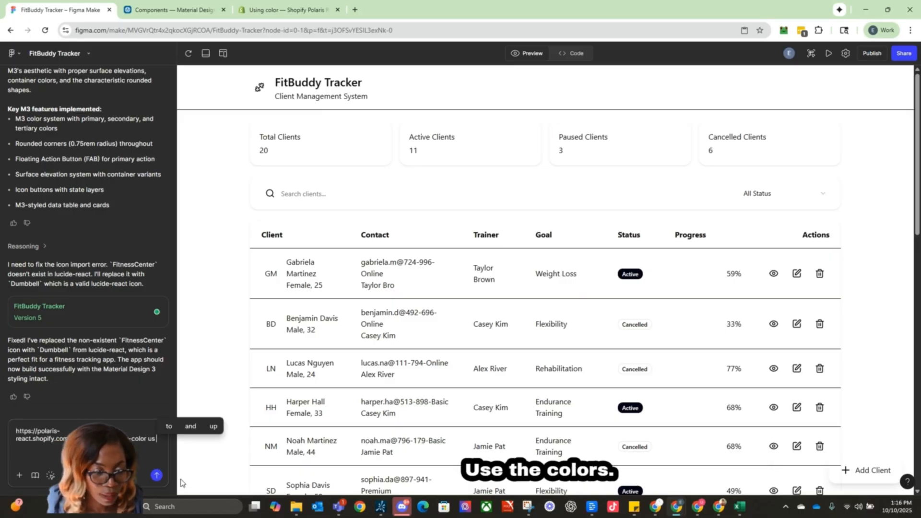
type(" the colors")
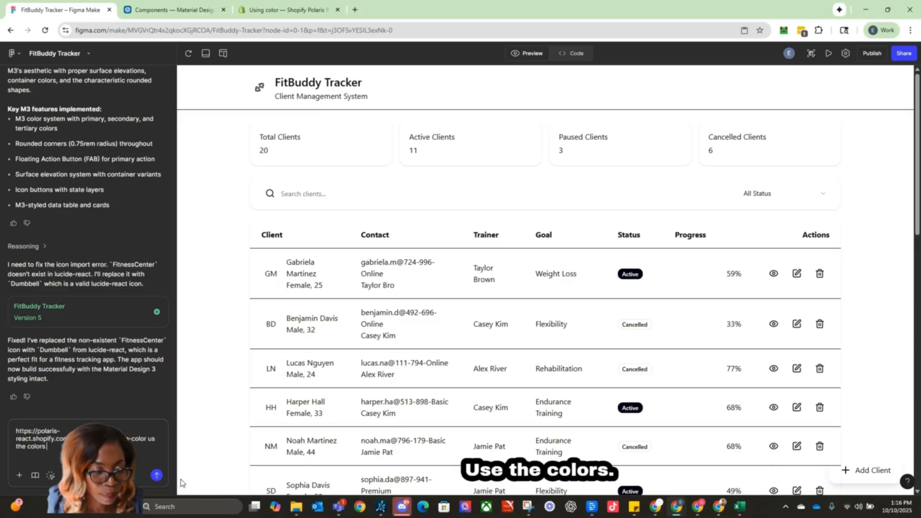
type(" in th")
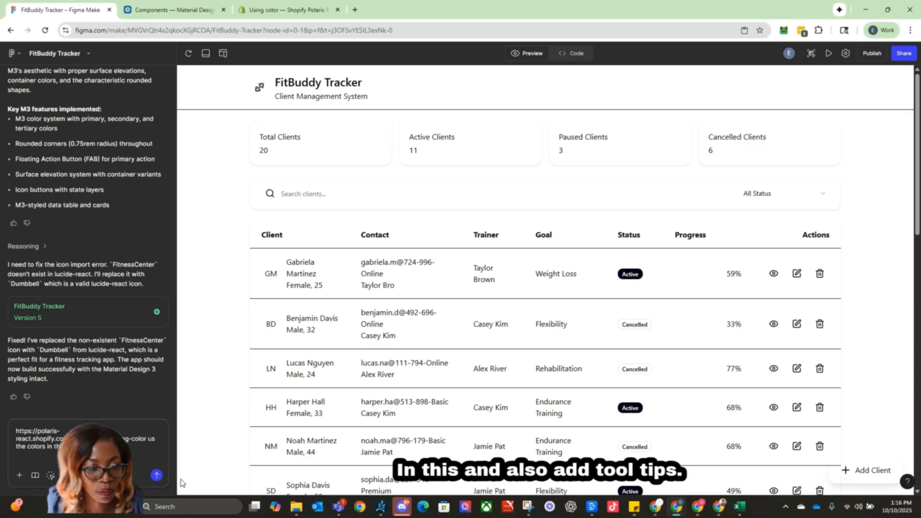
type("to")
type("ol")
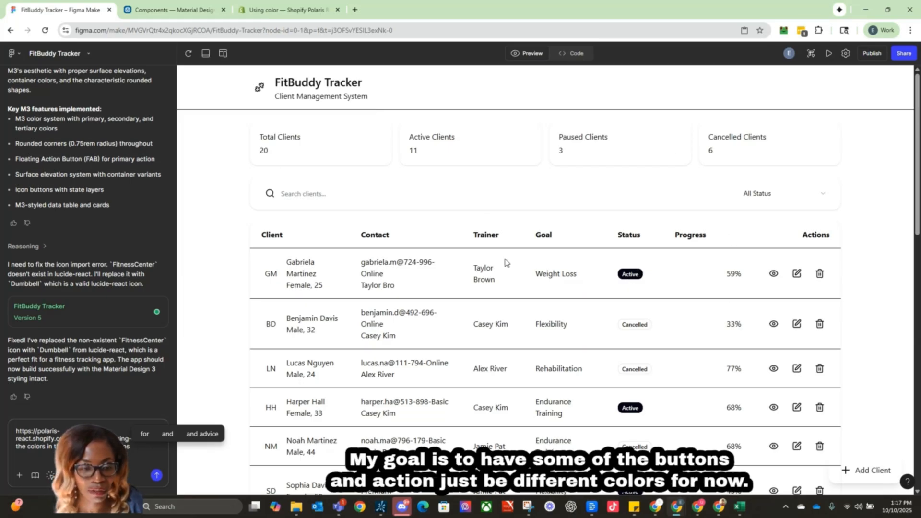
key("Return")
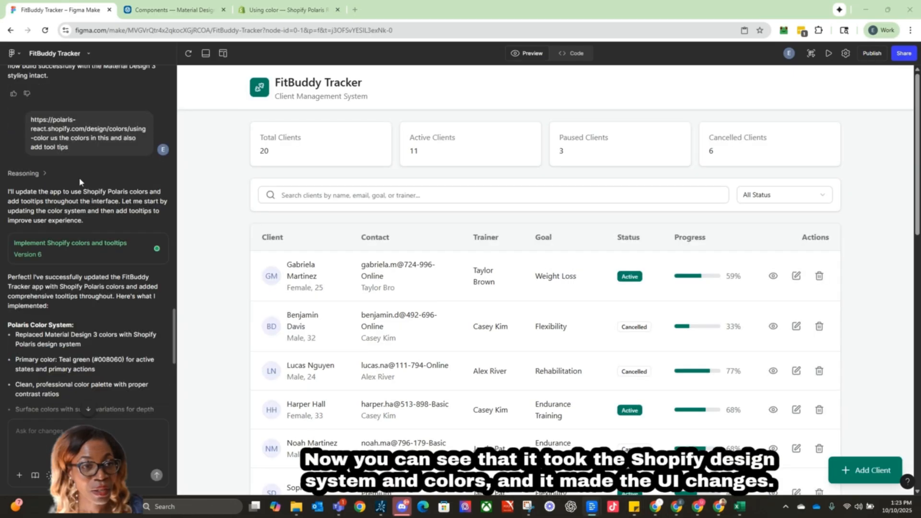
Compare the restyled app with the Shopify Polaris color page, check the summary card tooltips and look through the full client list
left_click(282, 12)
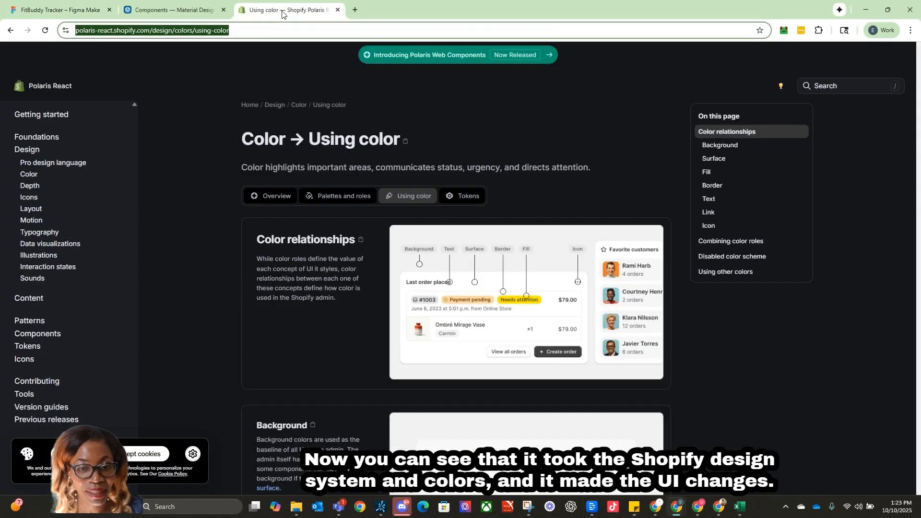
left_click(58, 9)
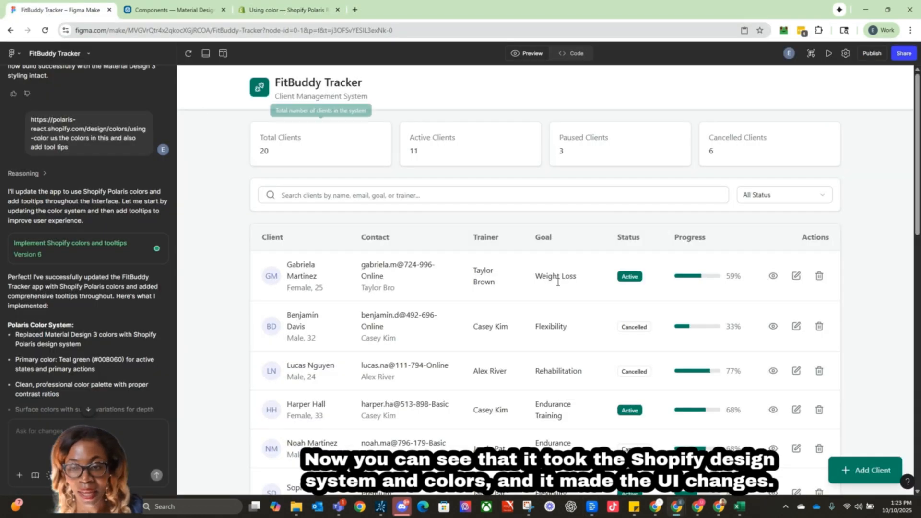
mouse_move(643, 138)
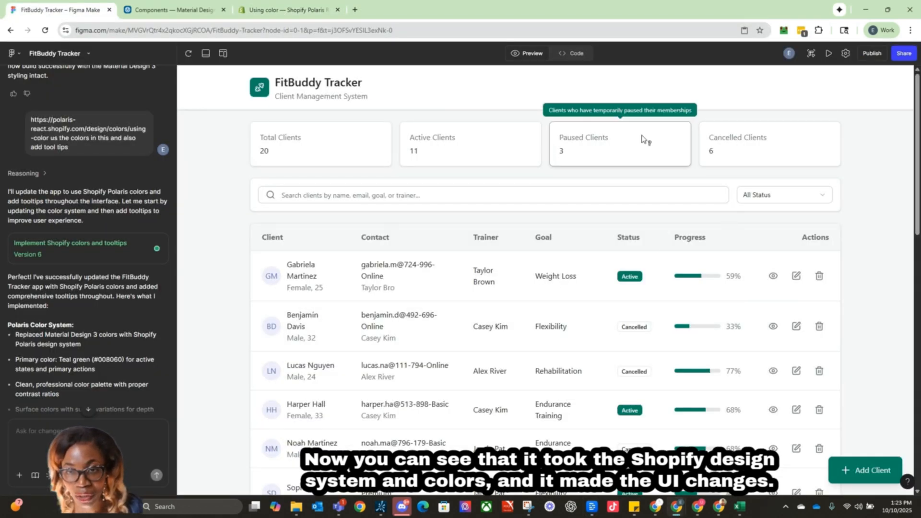
mouse_move(432, 134)
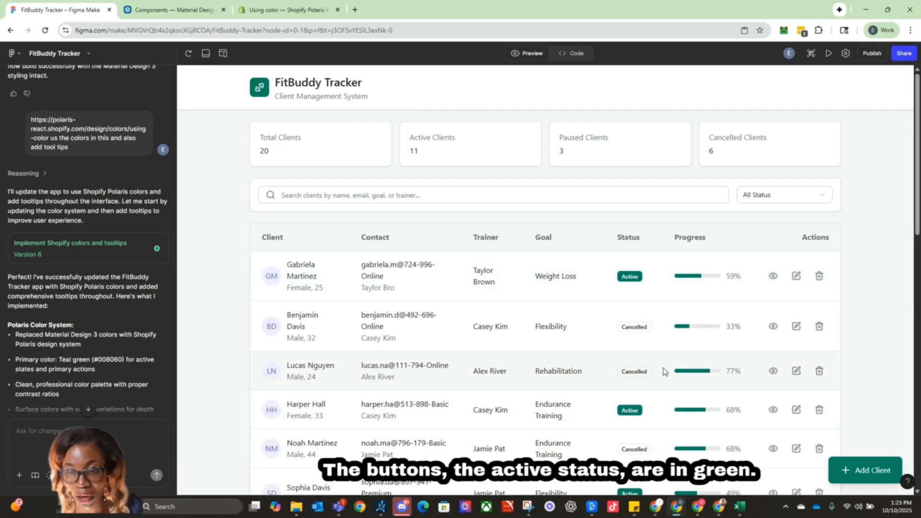
scroll(662, 290, "down", 3)
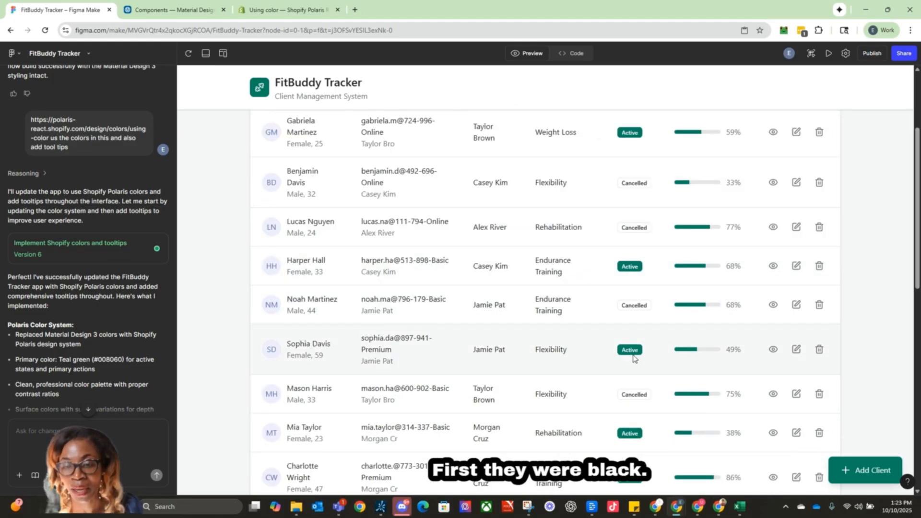
scroll(647, 450, "down", 10)
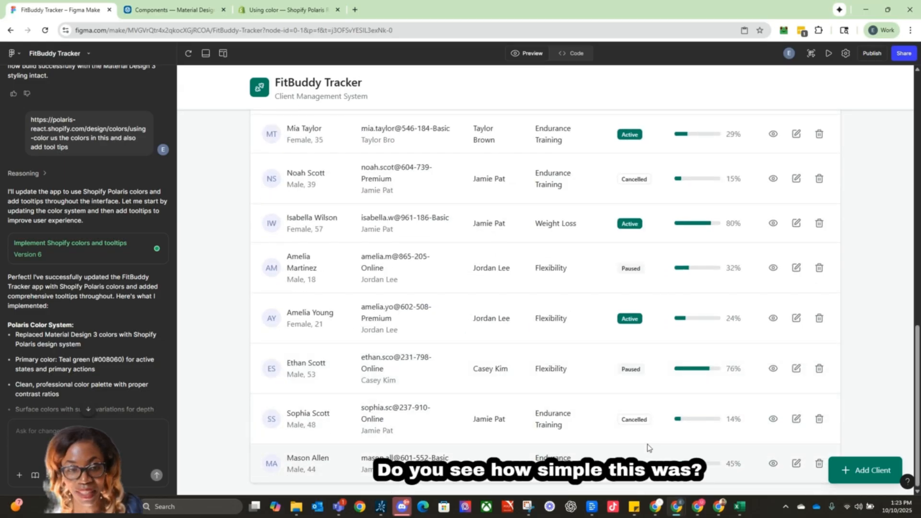
scroll(646, 448, "up", 10)
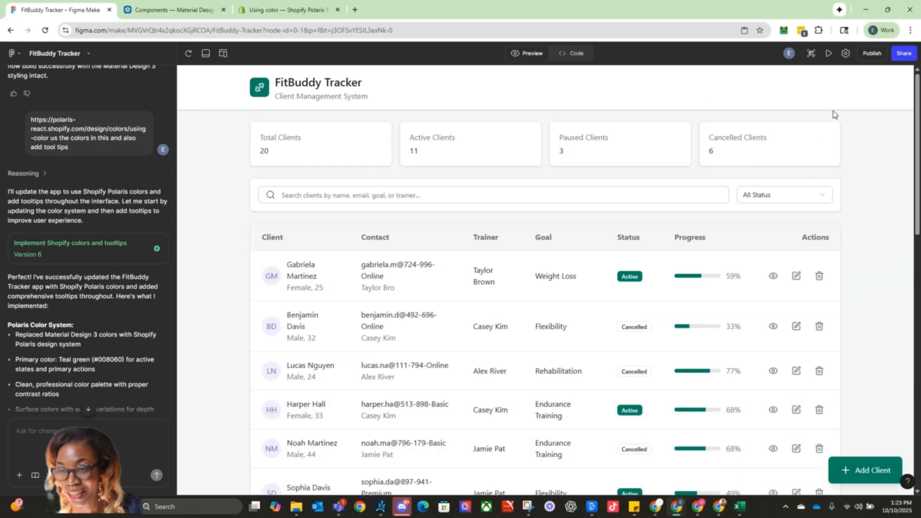
Examine the colors and tooltips in the first client's details dialog, including the body metrics and nutrition plan, and close it
left_click(774, 276)
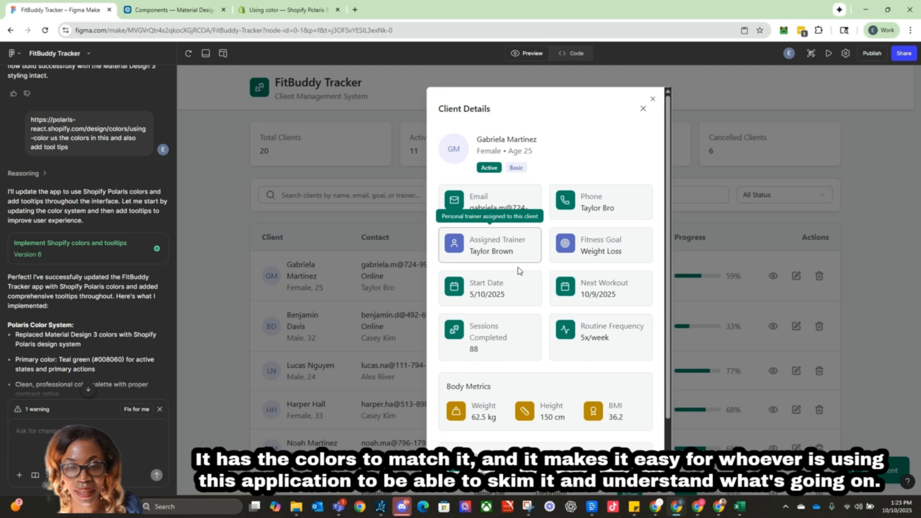
scroll(588, 283, "down", 1)
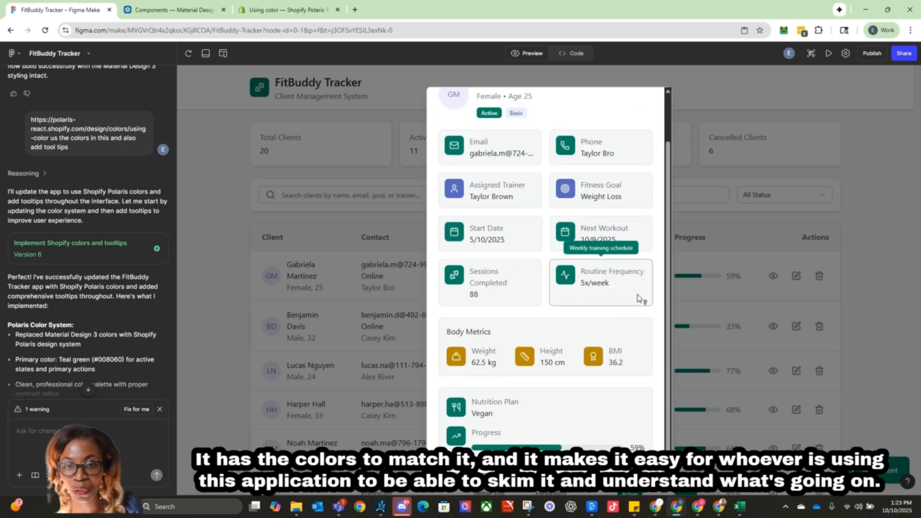
scroll(640, 302, "up", 1)
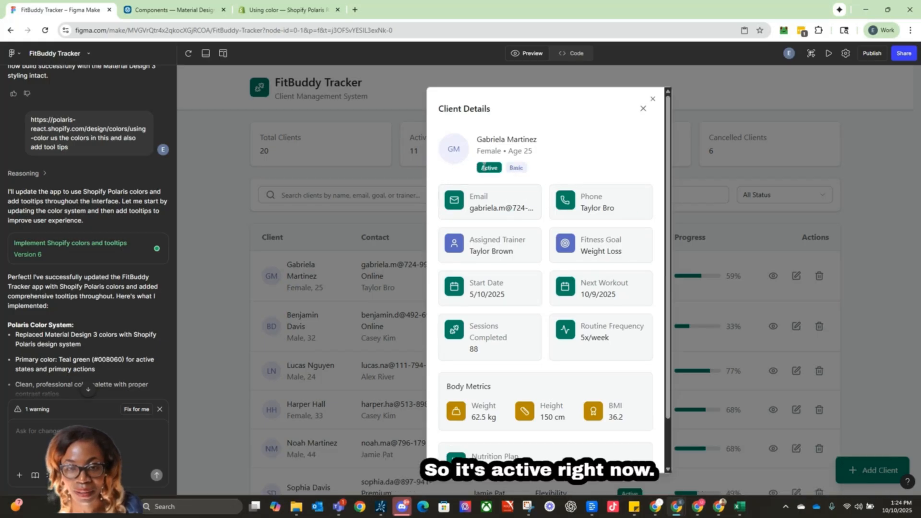
left_click(652, 99)
Look through the first client's edit form down to its update and cancel options, and close it without saving
scroll(823, 283, "down", 1)
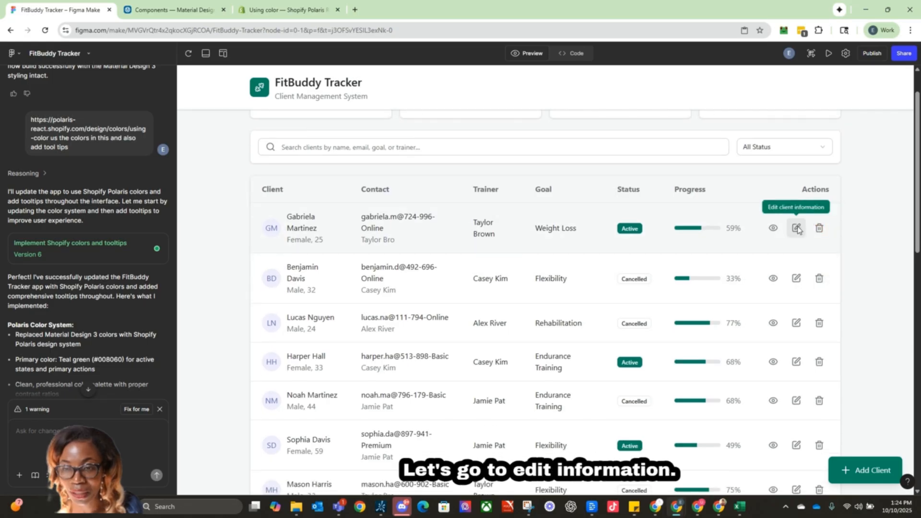
left_click(796, 229)
scroll(509, 243, "down", 1)
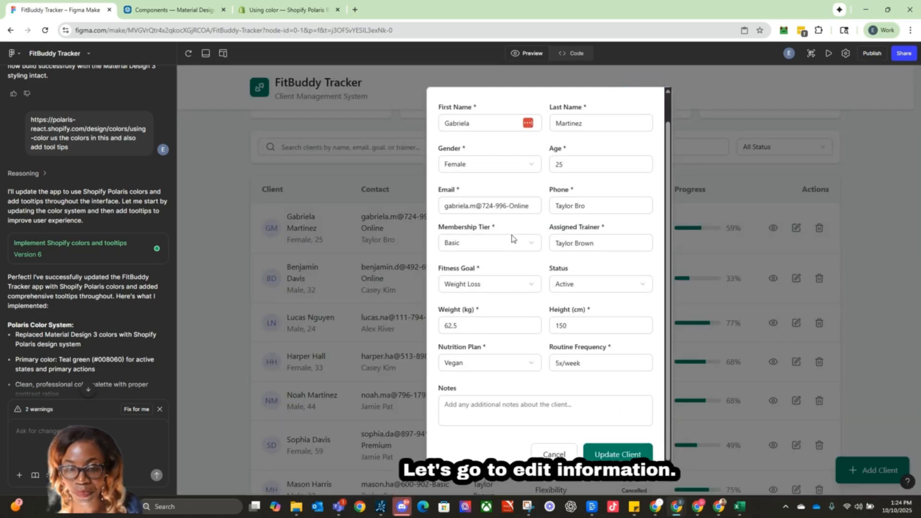
scroll(511, 240, "down", 1)
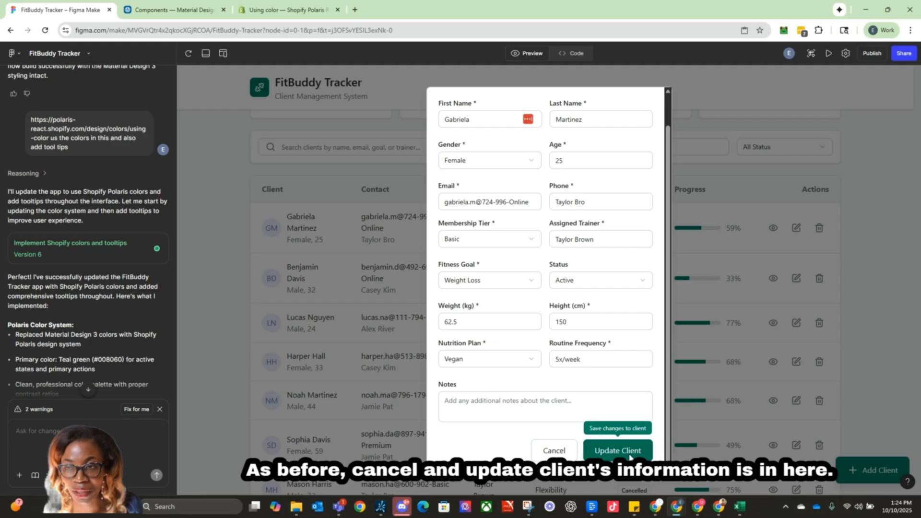
left_click(812, 132)
Search the clients for "ben" and open the membership status filter options
scroll(769, 261, "up", 1)
left_click(312, 193)
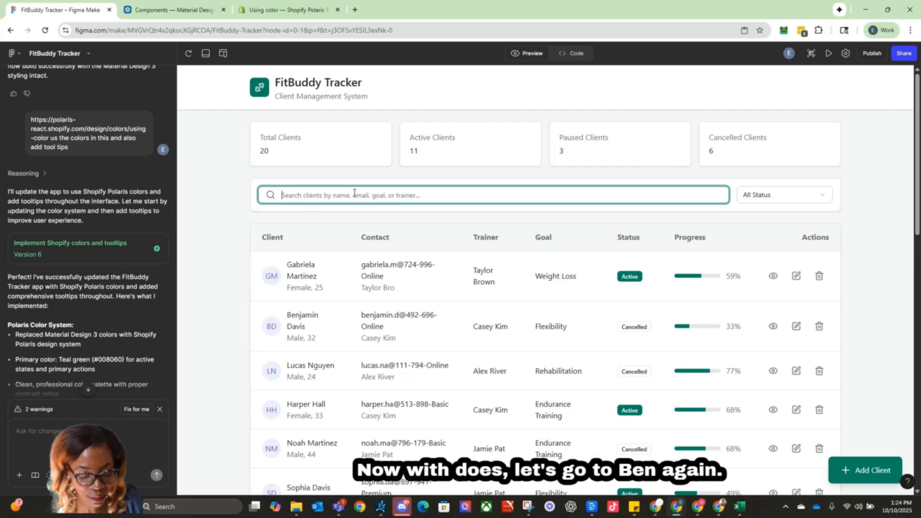
type("ben")
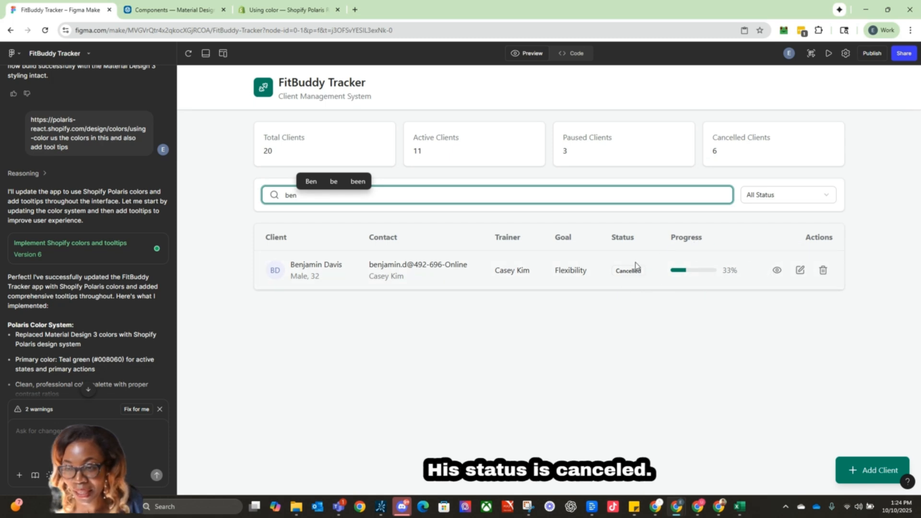
left_click(762, 195)
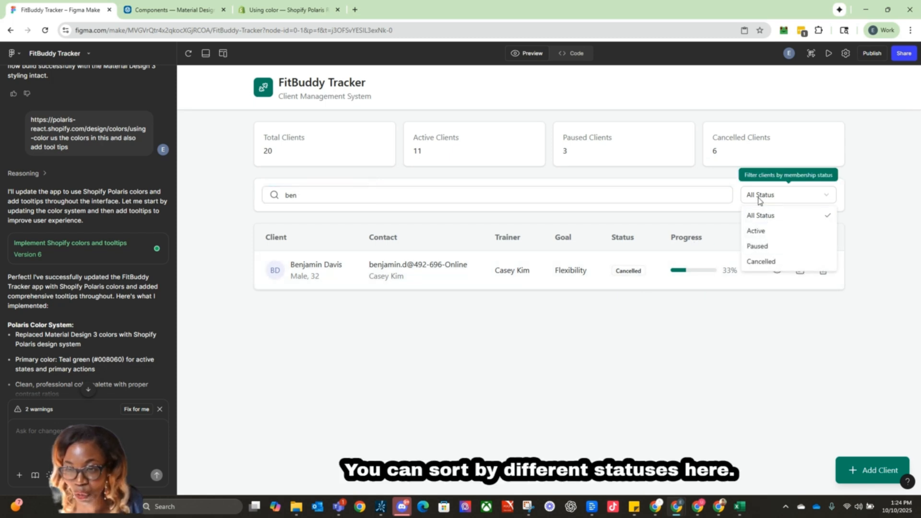